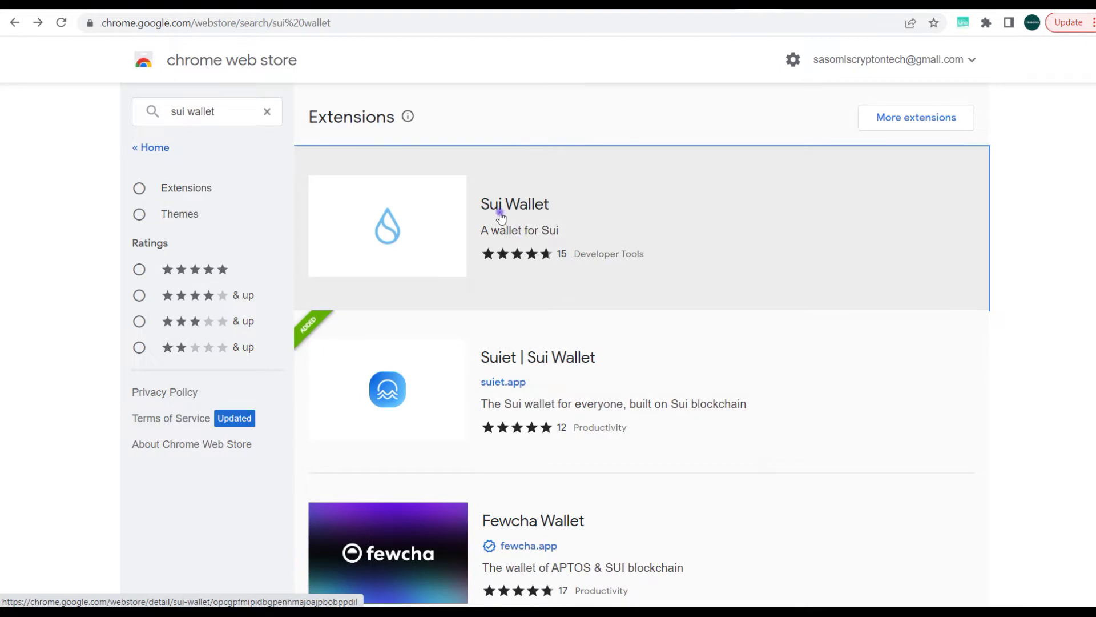
Step: Open the Sui Wallet extension's details page from the 'sui wallet' search results
{"action": "left_click", "coordinate": [535, 225]}
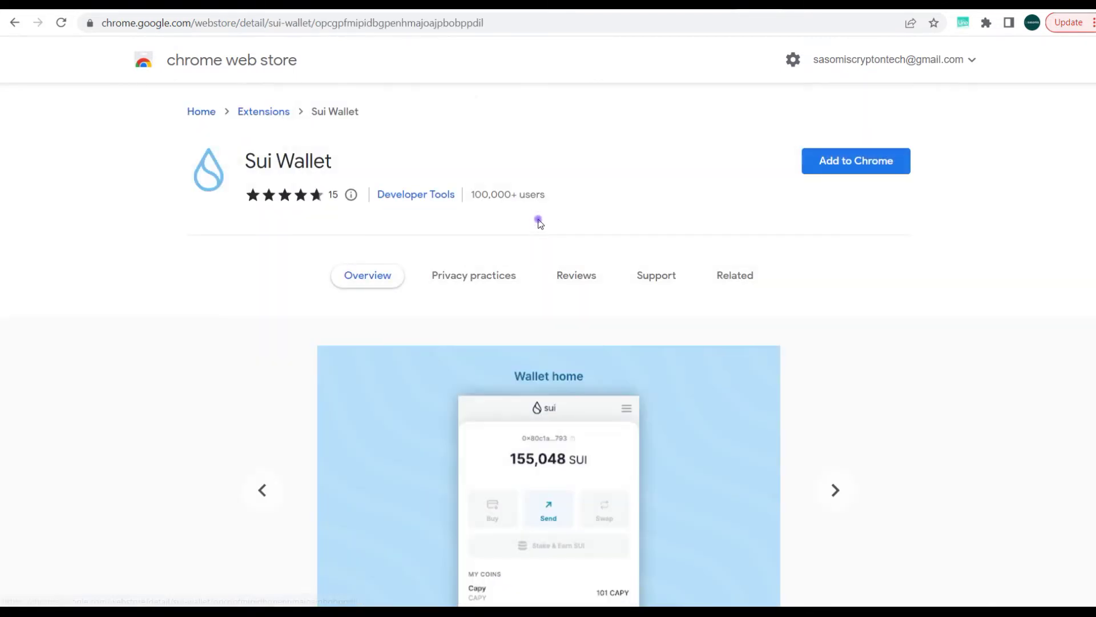
Step: Add the Sui Wallet extension to Chrome and open its welcome screen
{"action": "left_click", "coordinate": [860, 168]}
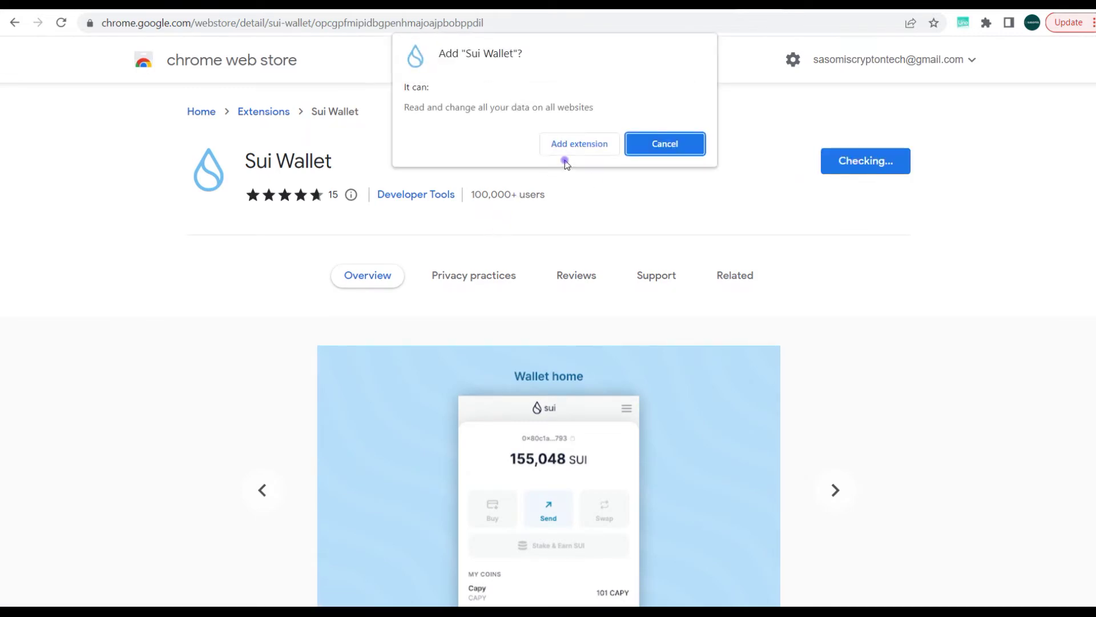
{"action": "left_click", "coordinate": [588, 146]}
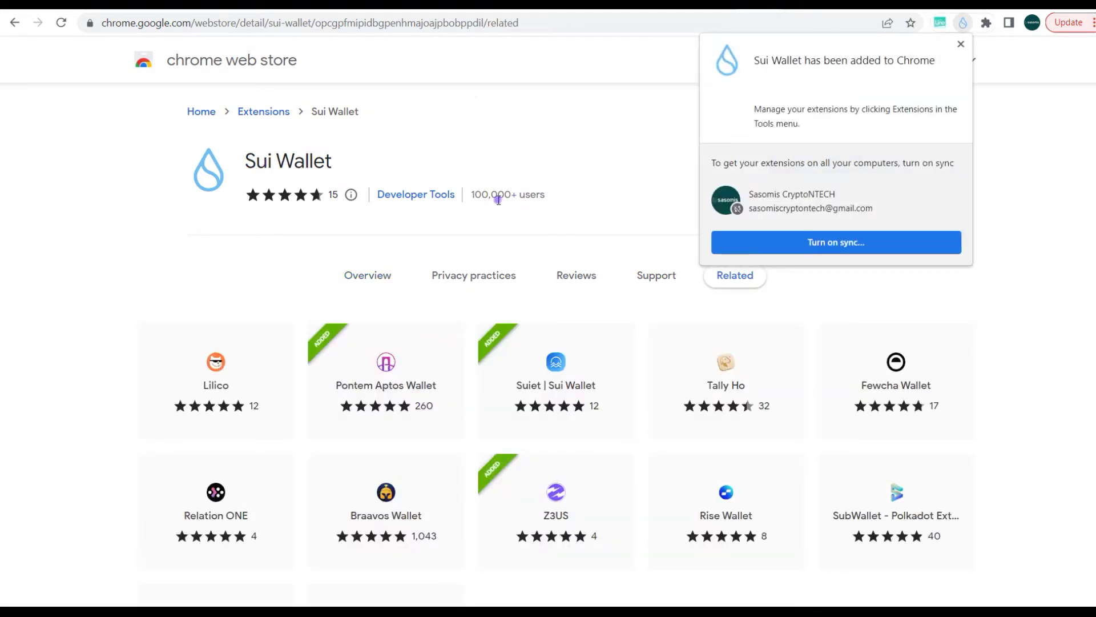
{"action": "left_click", "coordinate": [961, 46]}
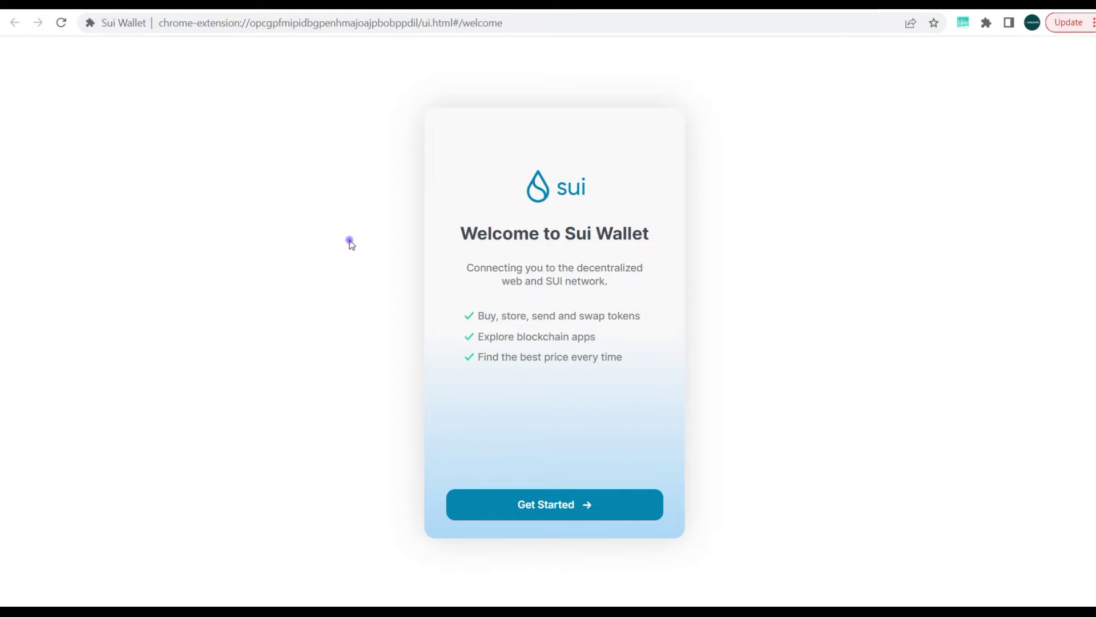
Step: Create a brand-new Sui wallet protected by a password, accepting the terms
{"action": "left_click", "coordinate": [557, 508]}
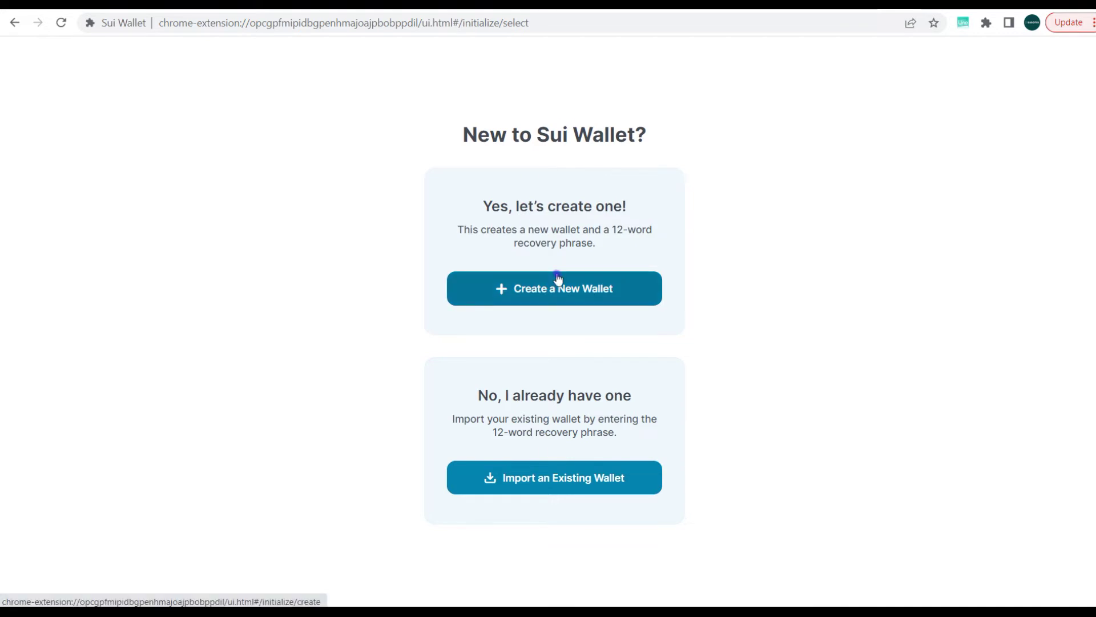
{"action": "left_click", "coordinate": [538, 292]}
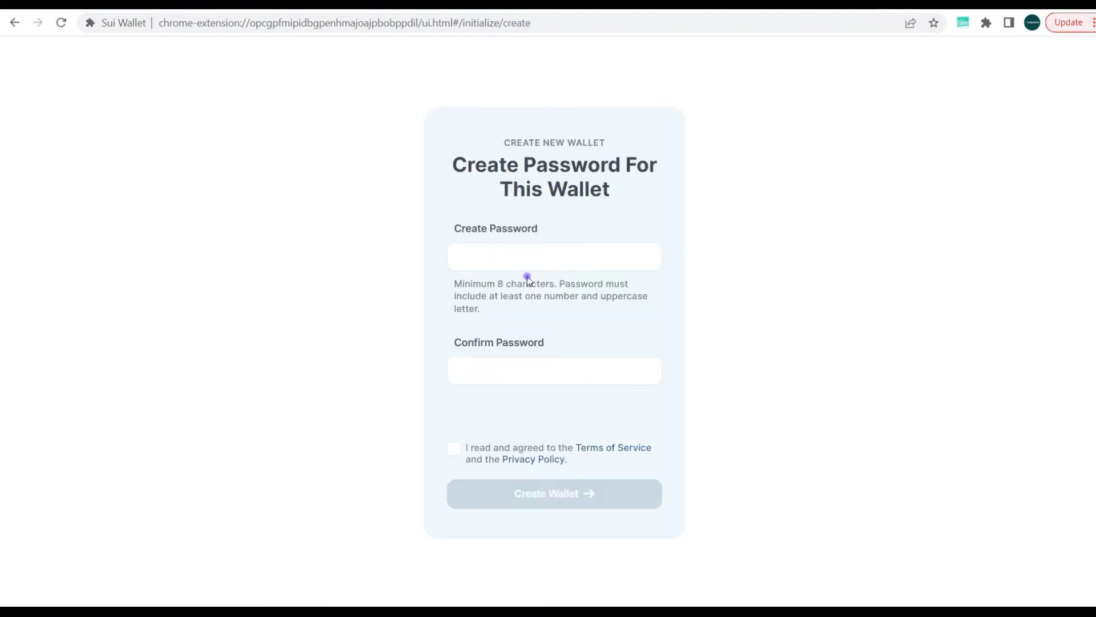
{"action": "left_click", "coordinate": [516, 258]}
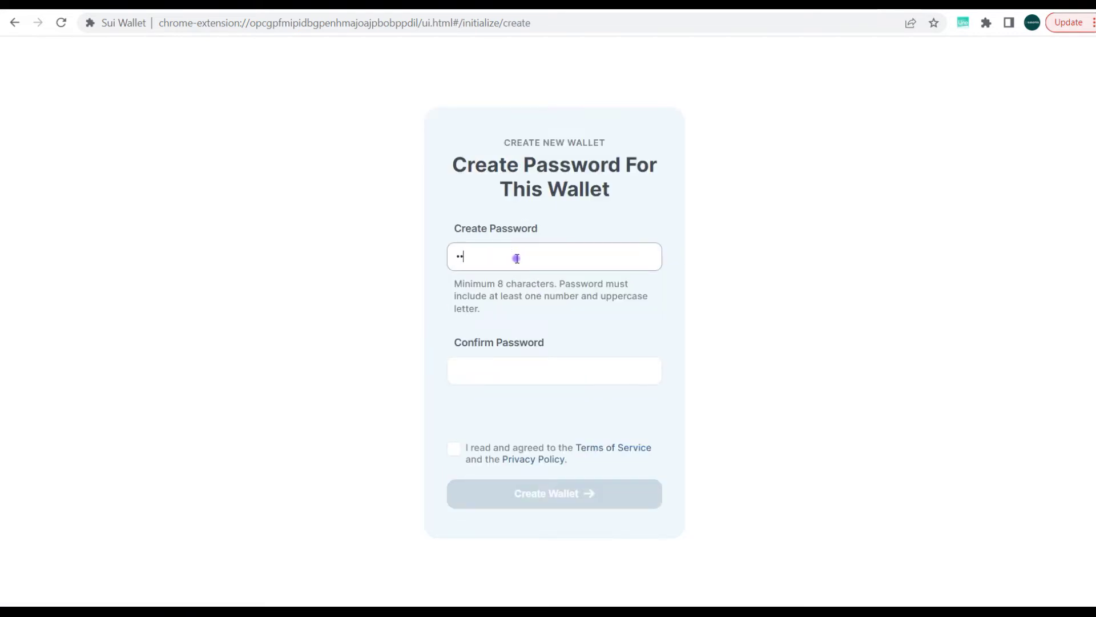
{"action": "left_click", "coordinate": [525, 491]}
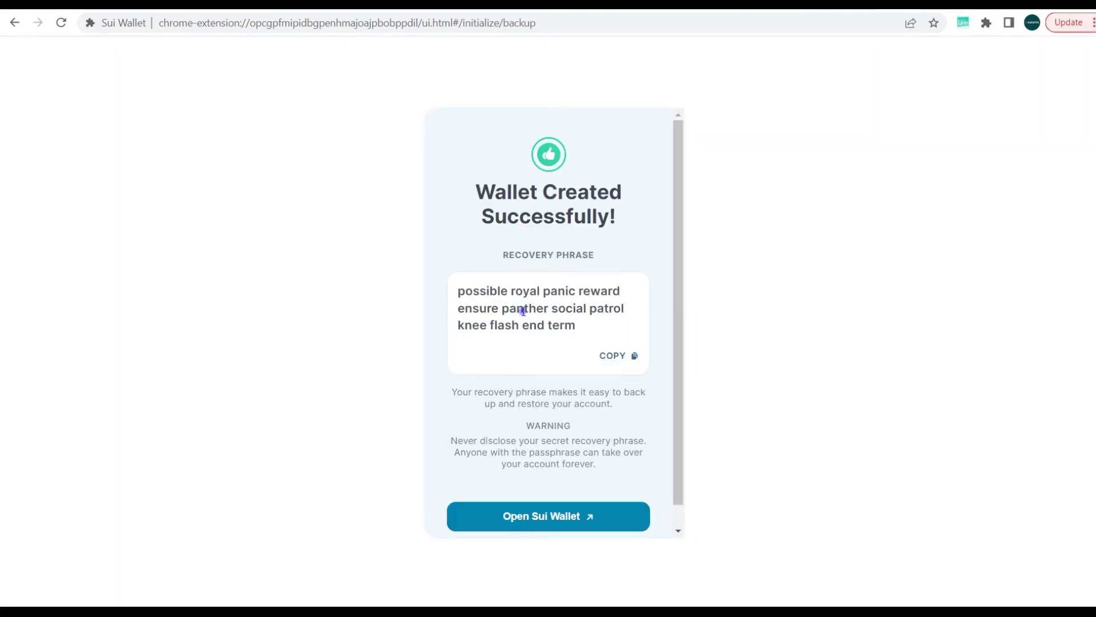
Step: Copy the twelve-word recovery phrase from the Wallet Created Successfully page
{"action": "left_click", "coordinate": [614, 357]}
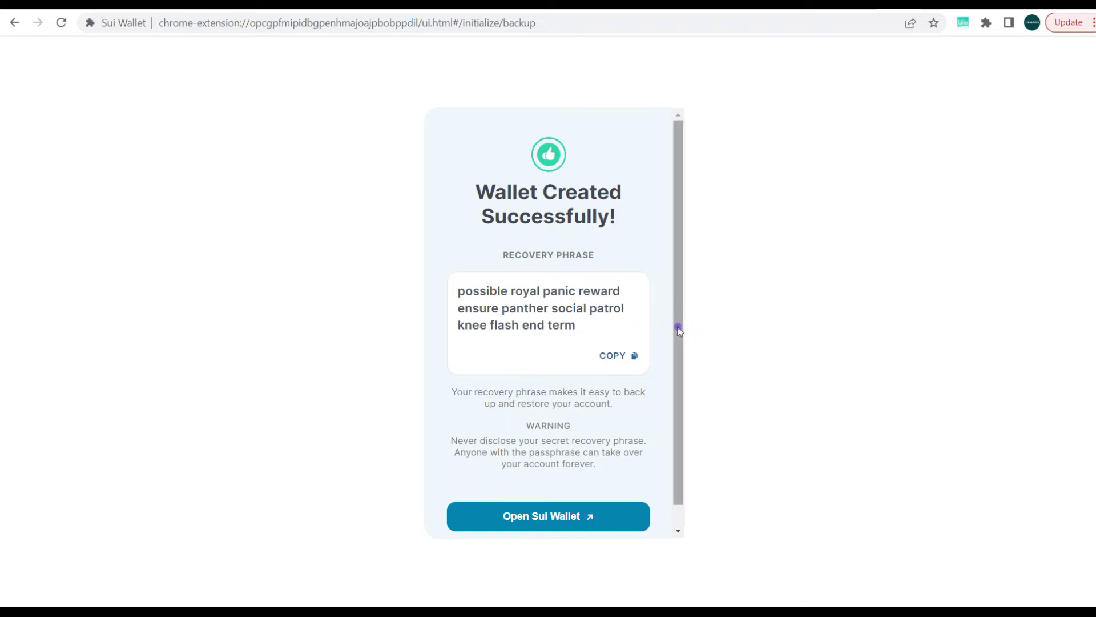
{"action": "scroll", "coordinate": [682, 334], "scroll_direction": "down", "scroll_amount": 2}
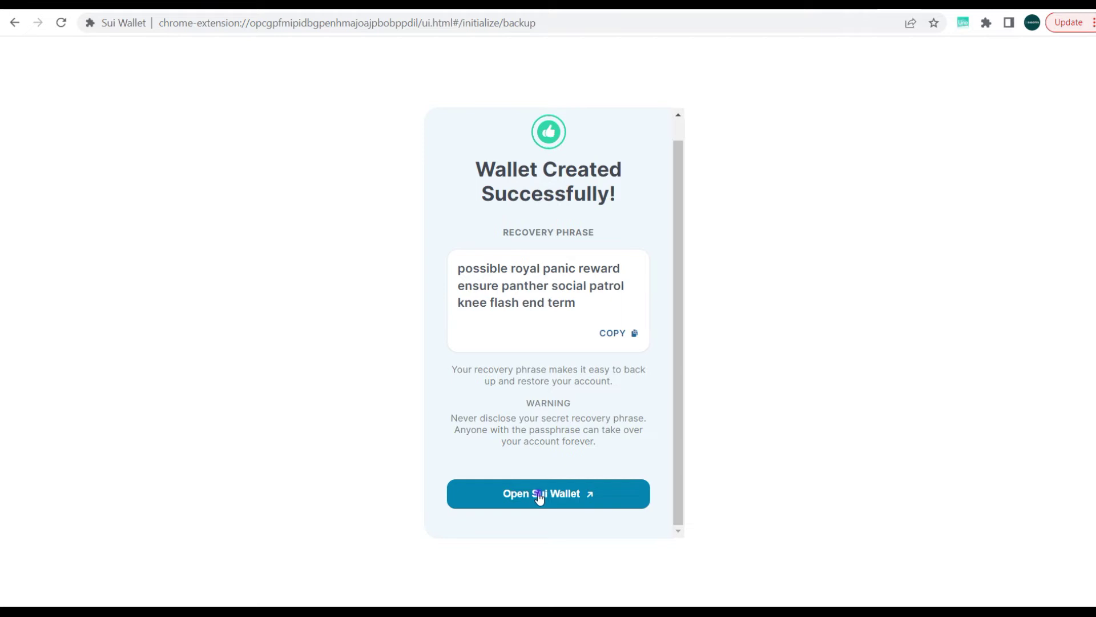
Step: Open the new wallet's 0 SUI balance and check its NFTs tab
{"action": "left_click", "coordinate": [521, 498]}
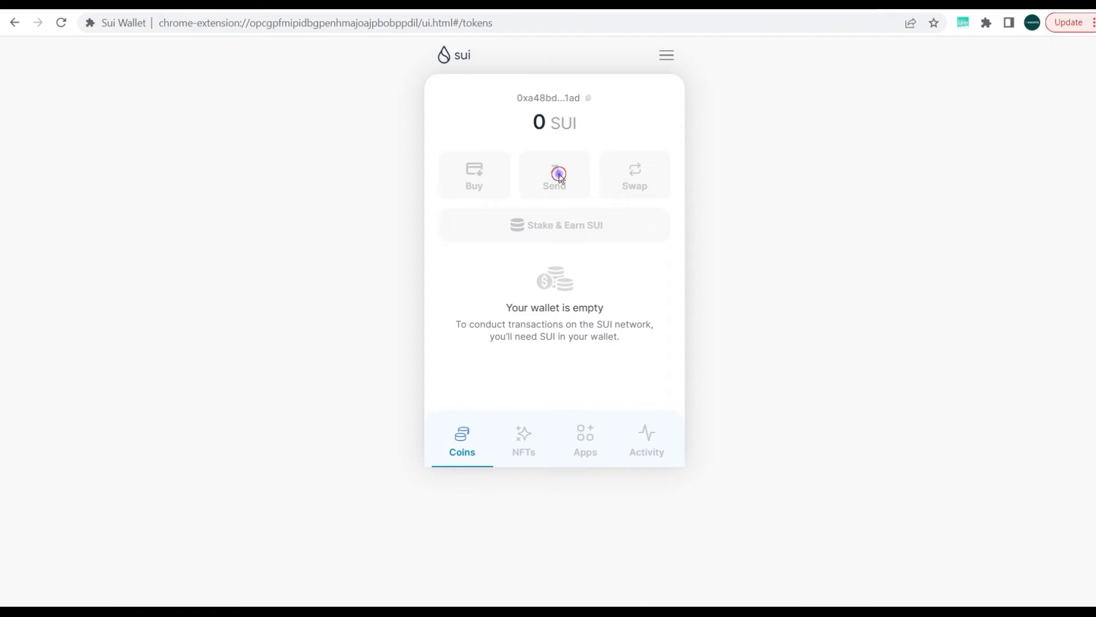
{"action": "left_click", "coordinate": [523, 440]}
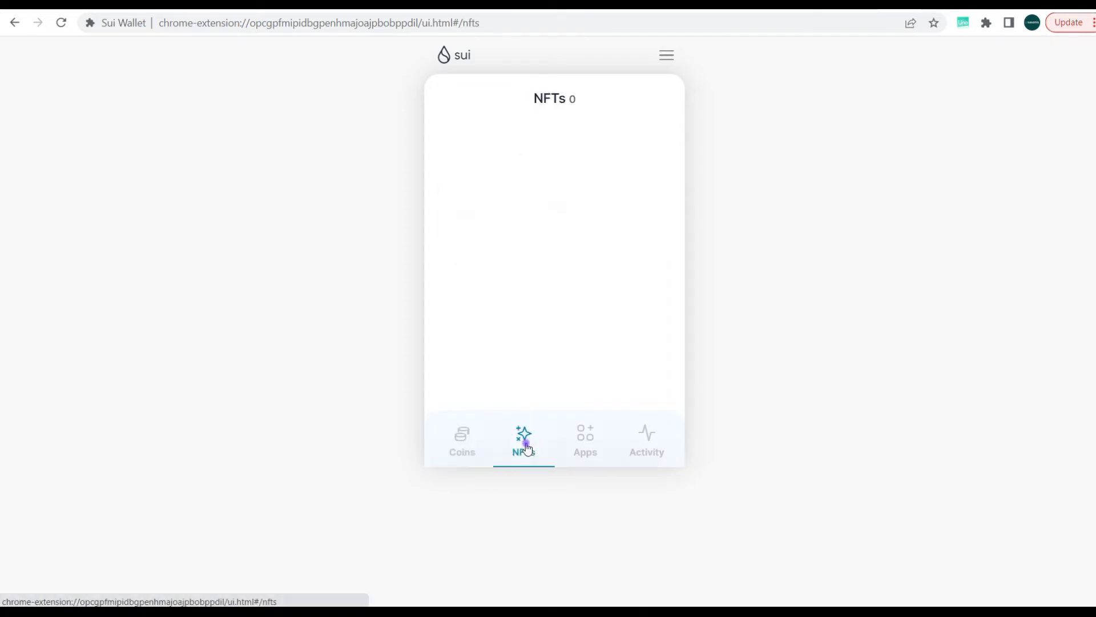
{"action": "left_click", "coordinate": [466, 447]}
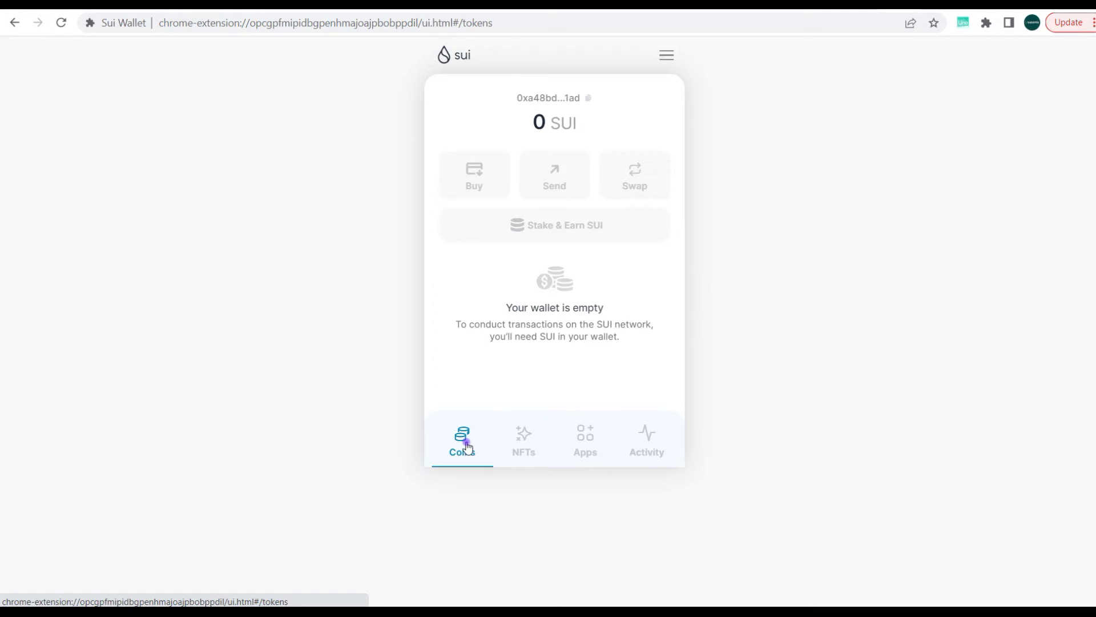
Step: Browse the NFTs, Apps and Activity tabs, finishing on Apps
{"action": "left_click", "coordinate": [512, 441]}
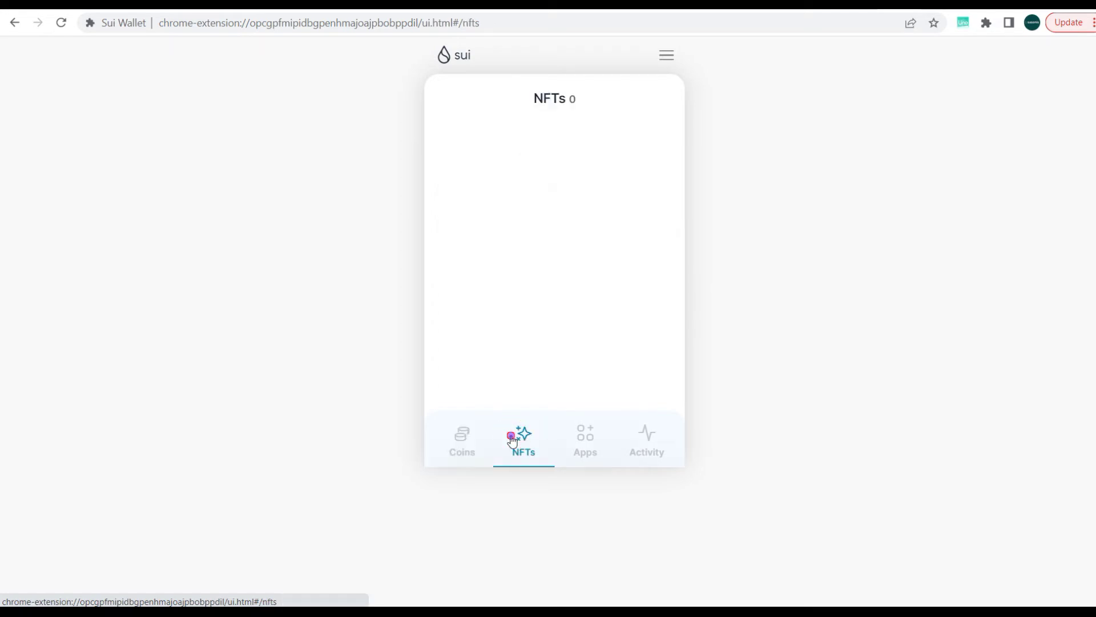
{"action": "left_click", "coordinate": [580, 441]}
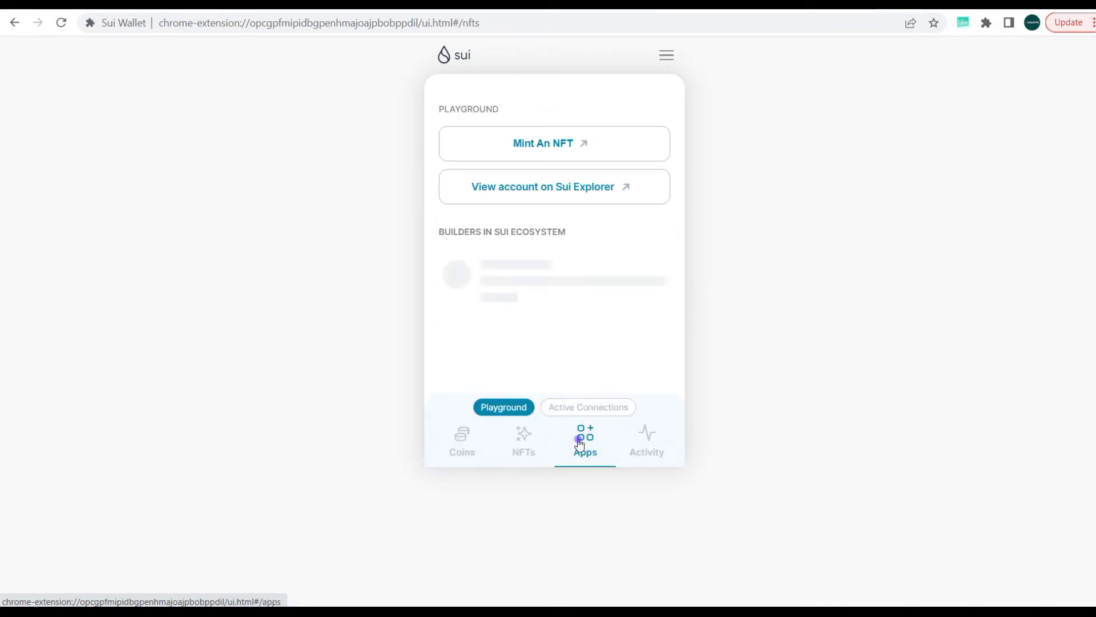
{"action": "left_click", "coordinate": [648, 437]}
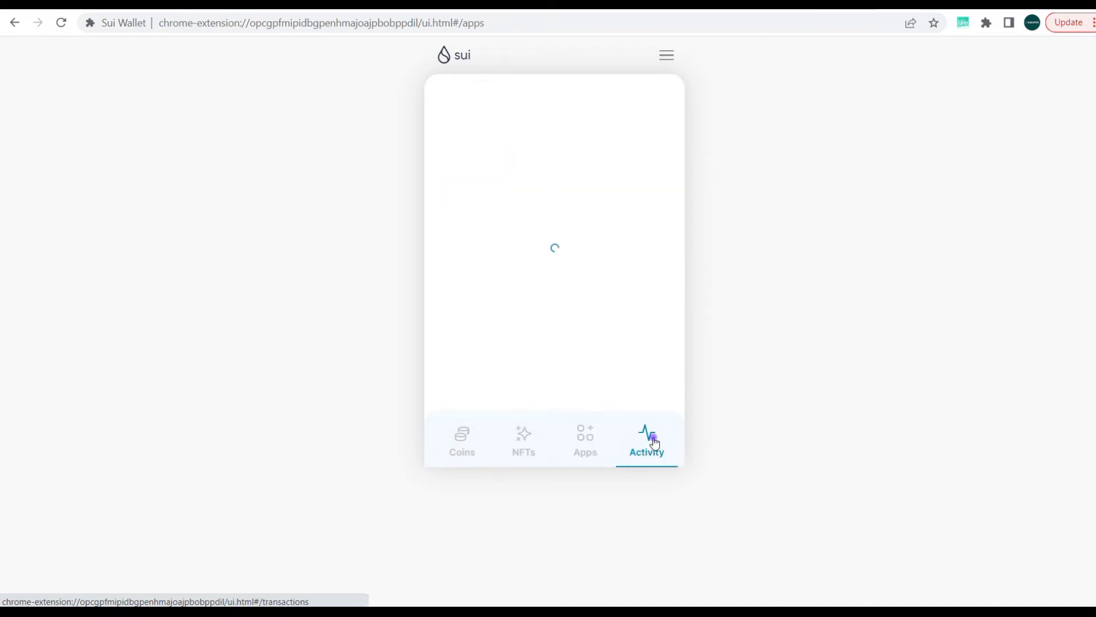
{"action": "left_click", "coordinate": [585, 445]}
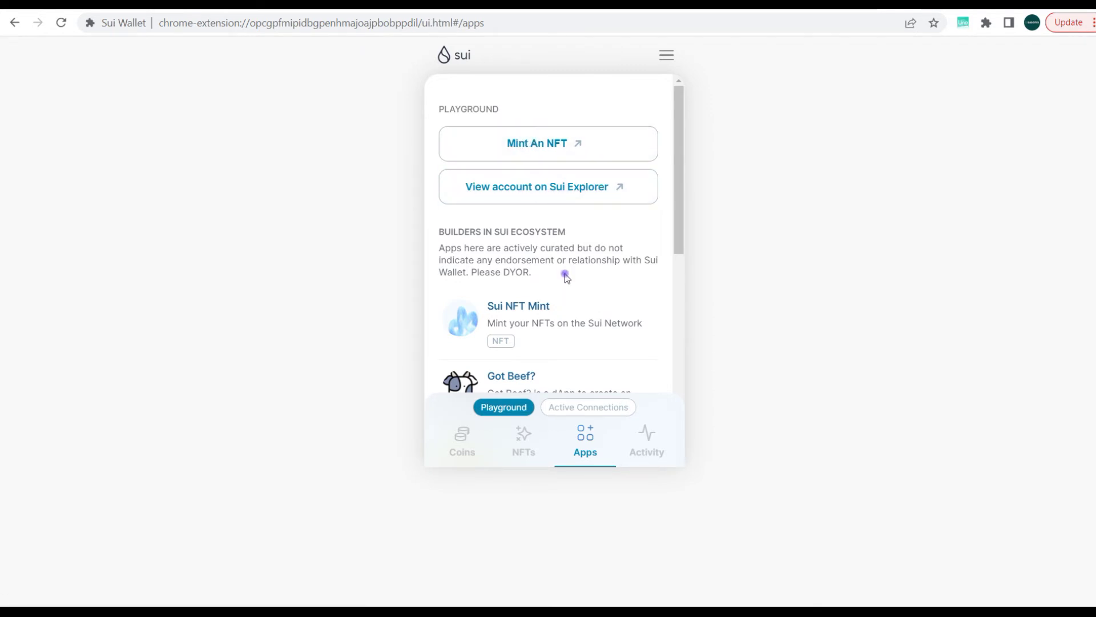
{"action": "scroll", "coordinate": [565, 277], "scroll_direction": "down", "scroll_amount": 2}
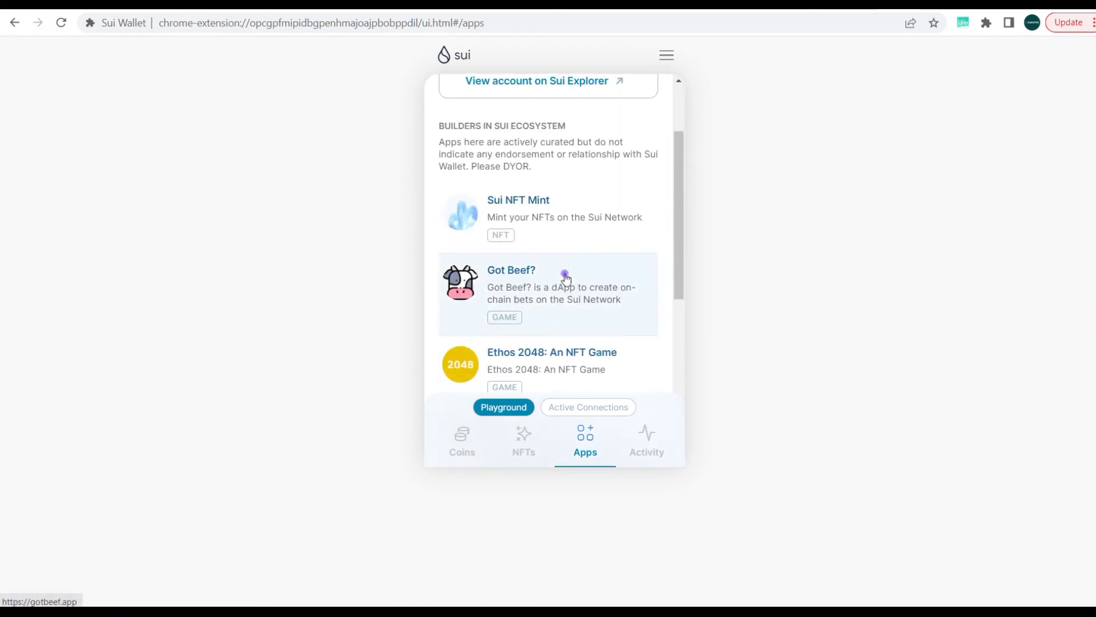
{"action": "scroll", "coordinate": [565, 277], "scroll_direction": "down", "scroll_amount": 1}
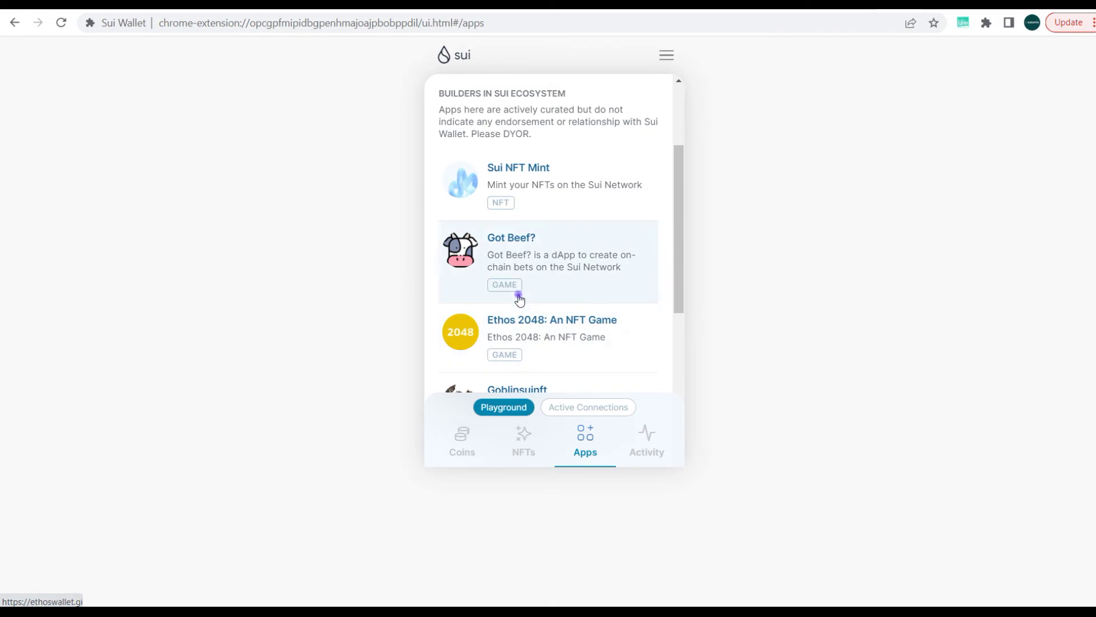
{"action": "scroll", "coordinate": [538, 308], "scroll_direction": "down", "scroll_amount": 2}
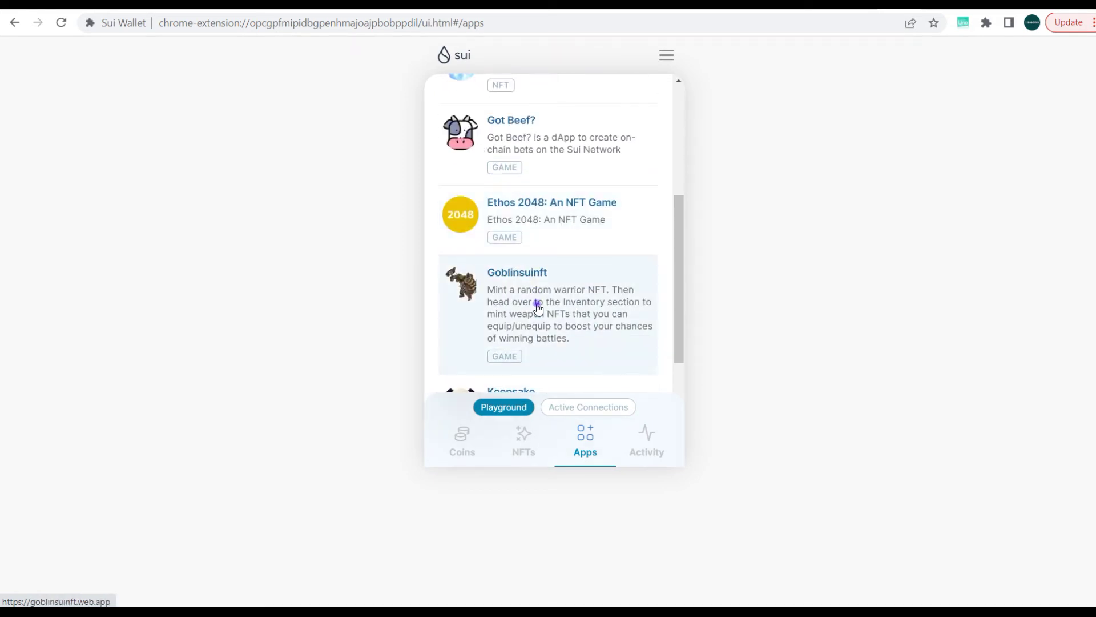
{"action": "scroll", "coordinate": [538, 308], "scroll_direction": "down", "scroll_amount": 2}
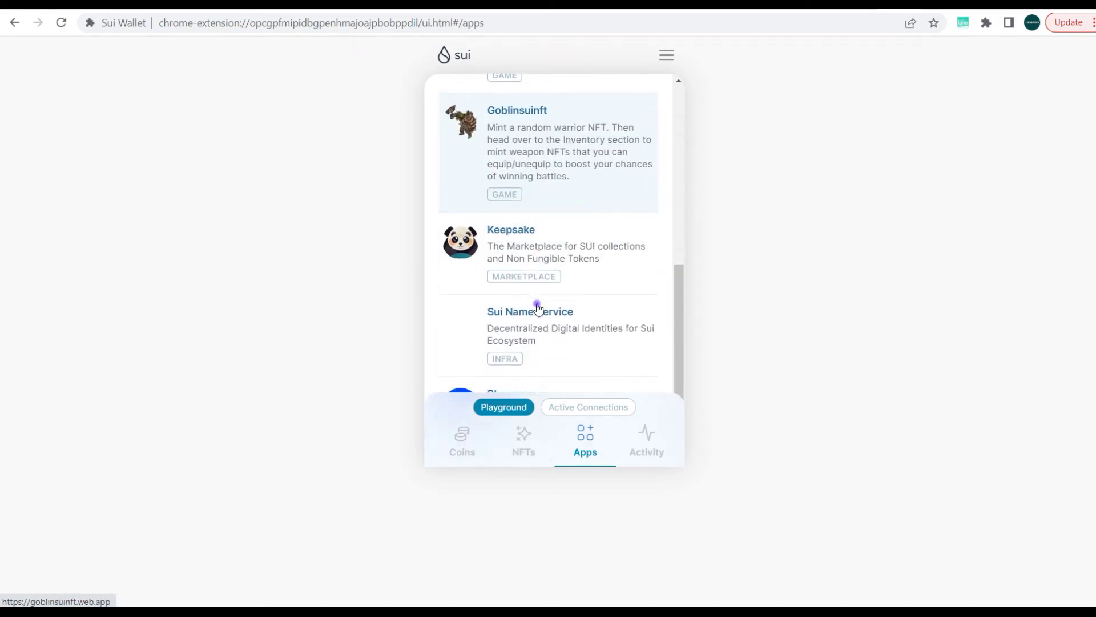
{"action": "scroll", "coordinate": [538, 308], "scroll_direction": "up", "scroll_amount": 2}
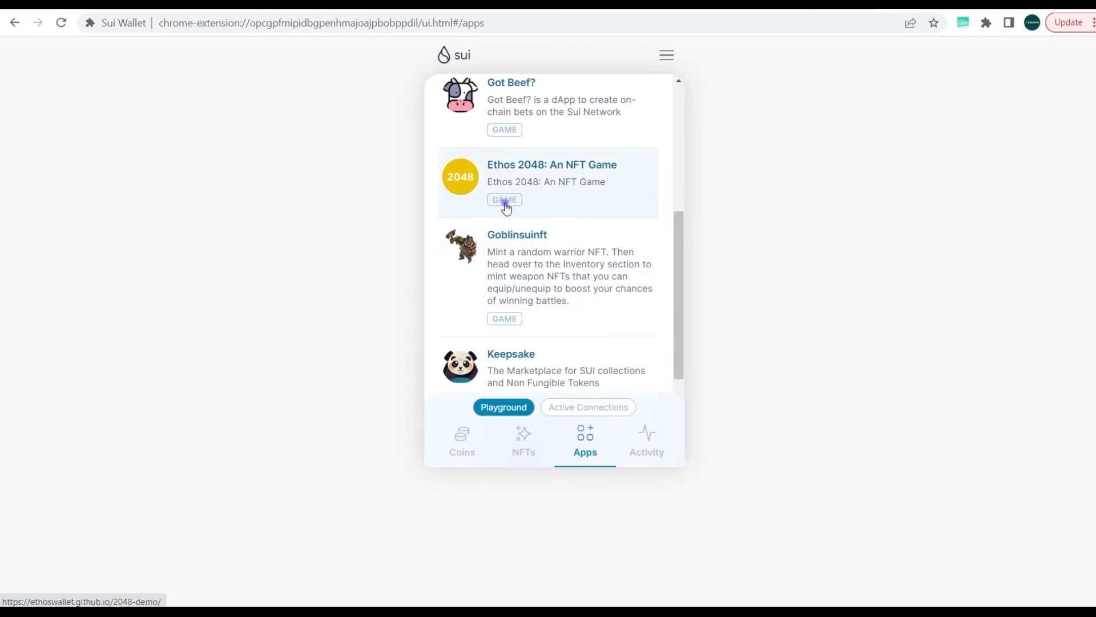
{"action": "scroll", "coordinate": [589, 216], "scroll_direction": "up", "scroll_amount": 2}
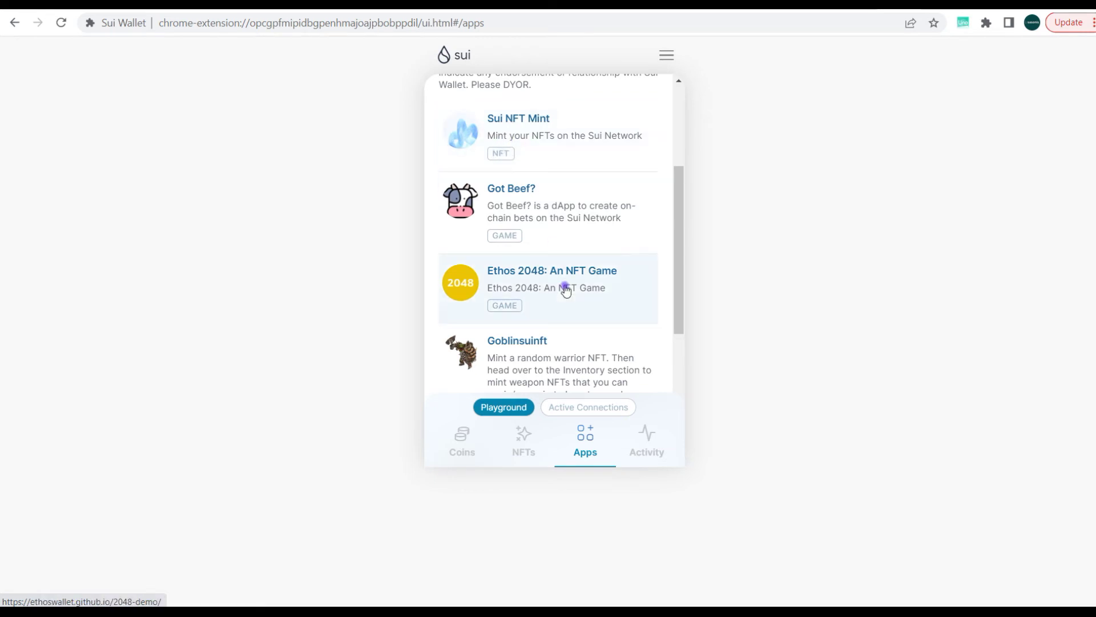
{"action": "scroll", "coordinate": [562, 286], "scroll_direction": "down", "scroll_amount": 1}
{"action": "scroll", "coordinate": [563, 287], "scroll_direction": "down", "scroll_amount": 2}
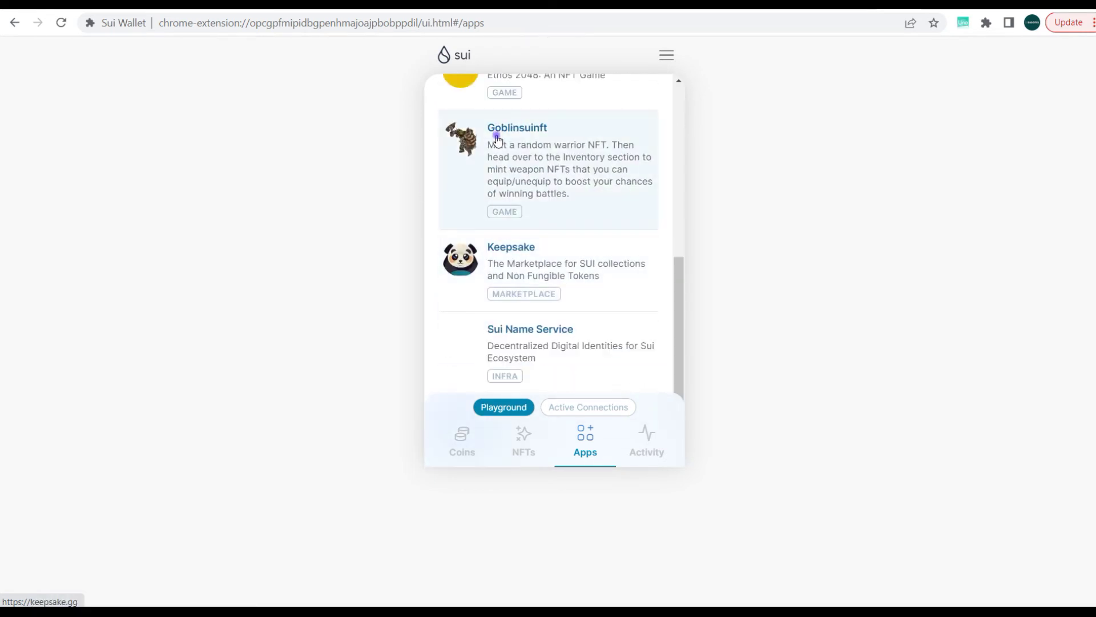
{"action": "scroll", "coordinate": [521, 279], "scroll_direction": "down", "scroll_amount": 1}
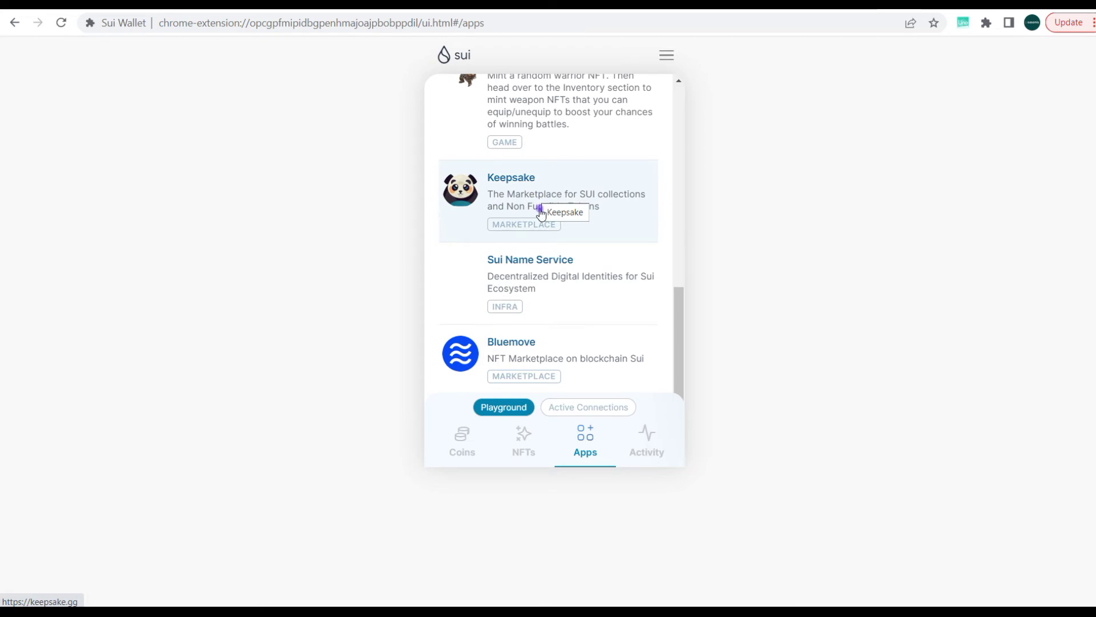
{"action": "scroll", "coordinate": [541, 213], "scroll_direction": "up", "scroll_amount": 4}
{"action": "scroll", "coordinate": [541, 213], "scroll_direction": "up", "scroll_amount": 2}
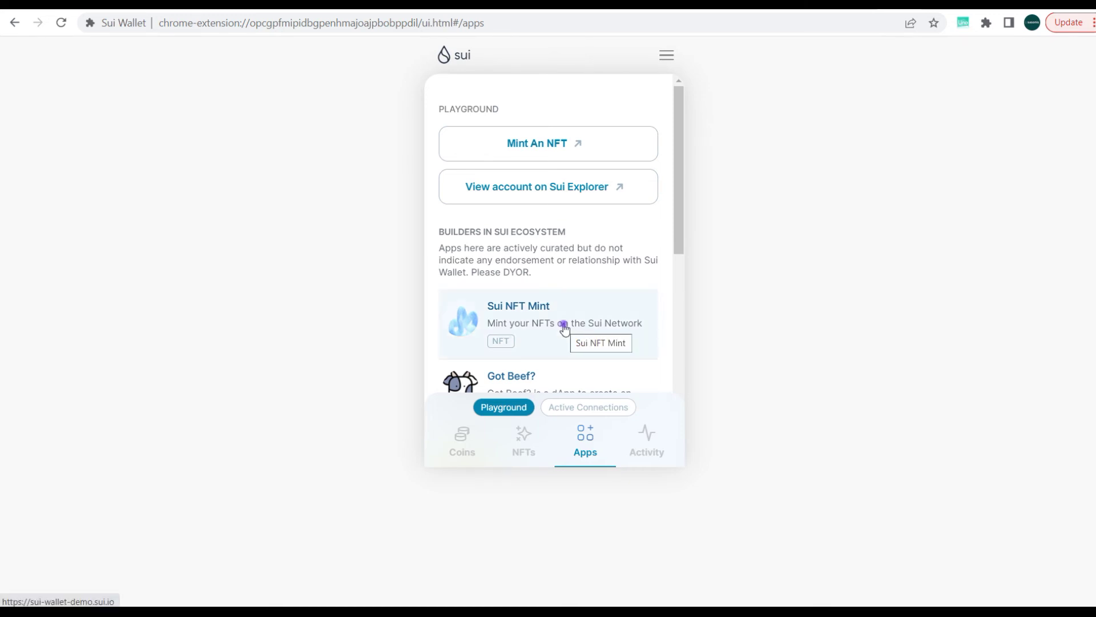
{"action": "scroll", "coordinate": [562, 325], "scroll_direction": "down", "scroll_amount": 2}
{"action": "scroll", "coordinate": [564, 329], "scroll_direction": "down", "scroll_amount": 1}
{"action": "scroll", "coordinate": [564, 328], "scroll_direction": "down", "scroll_amount": 2}
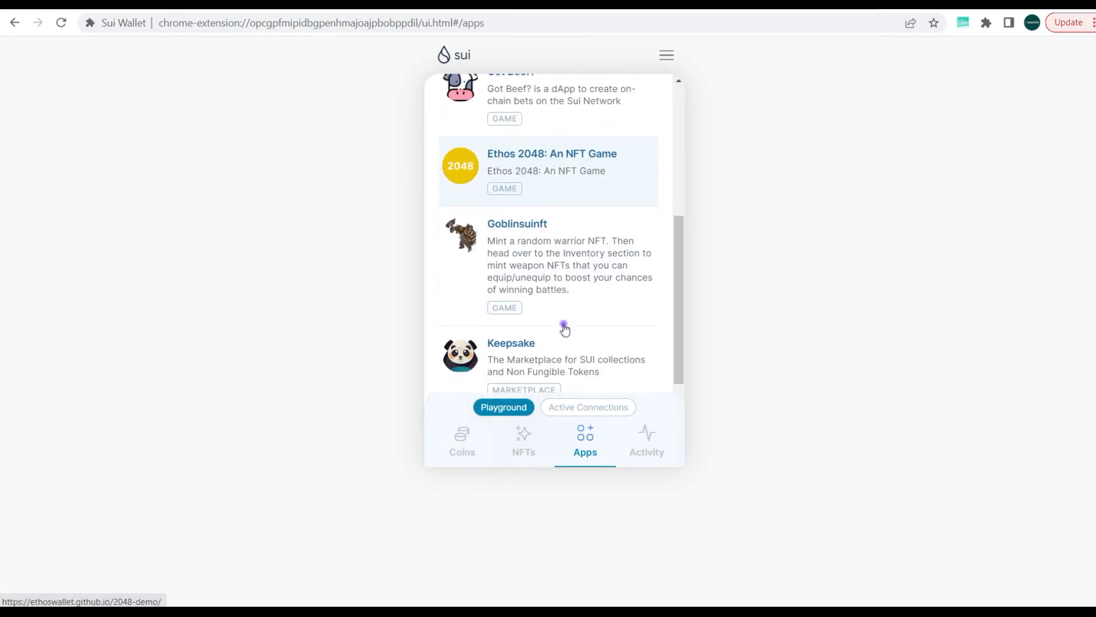
{"action": "scroll", "coordinate": [565, 328], "scroll_direction": "down", "scroll_amount": 2}
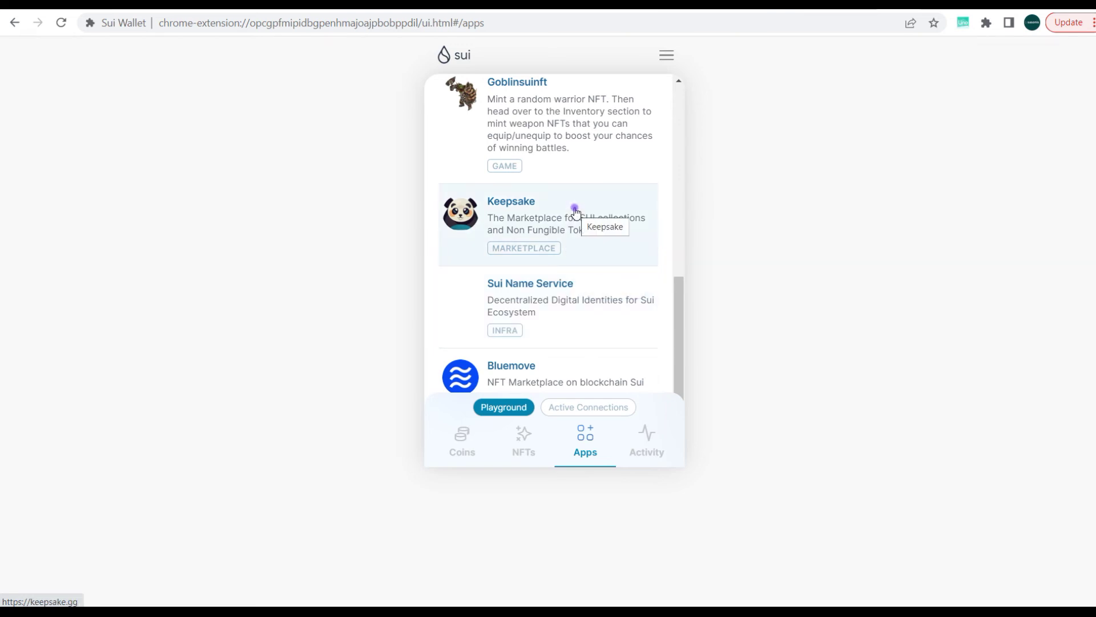
{"action": "scroll", "coordinate": [576, 212], "scroll_direction": "up", "scroll_amount": 2}
{"action": "scroll", "coordinate": [576, 212], "scroll_direction": "up", "scroll_amount": 3}
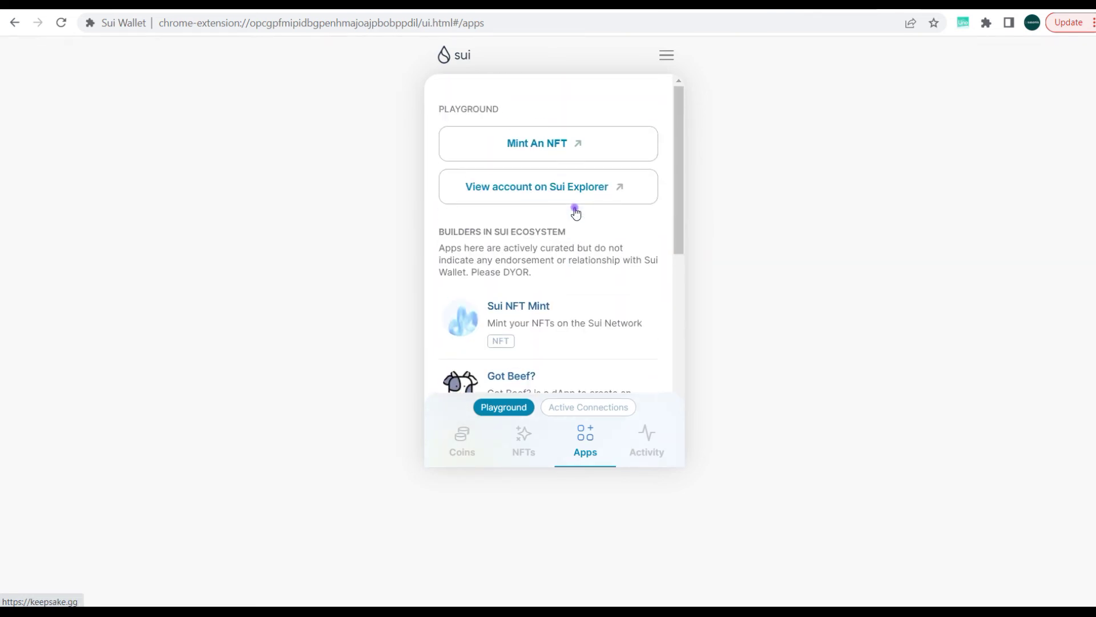
Step: Switch from the Apps listings to the Coins tab showing 0 SUI
{"action": "left_click", "coordinate": [464, 447]}
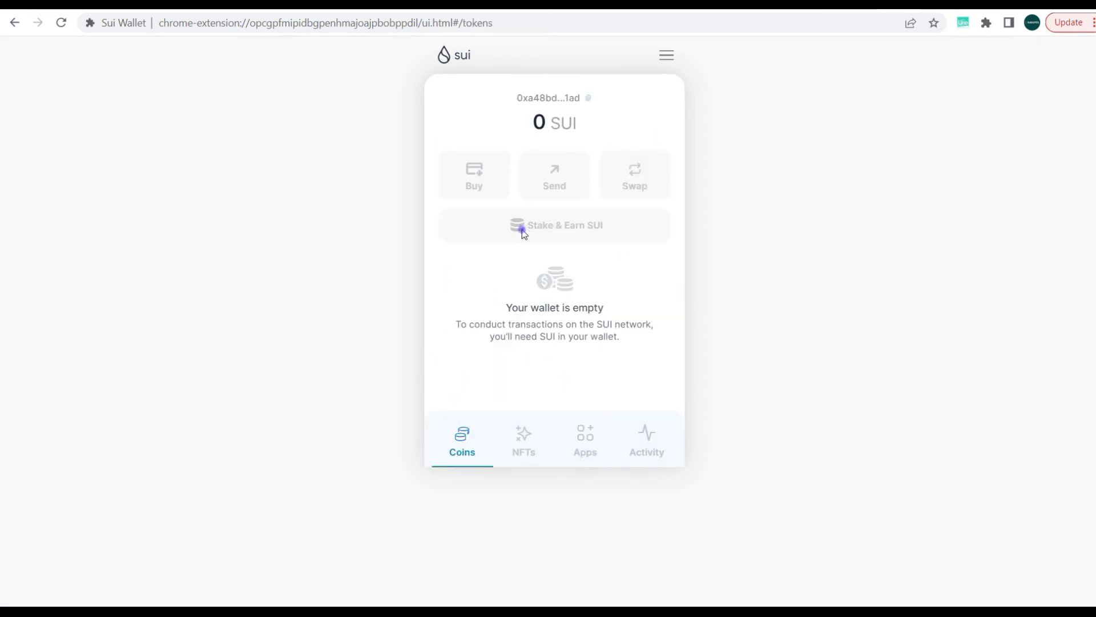
{"action": "left_click", "coordinate": [667, 59]}
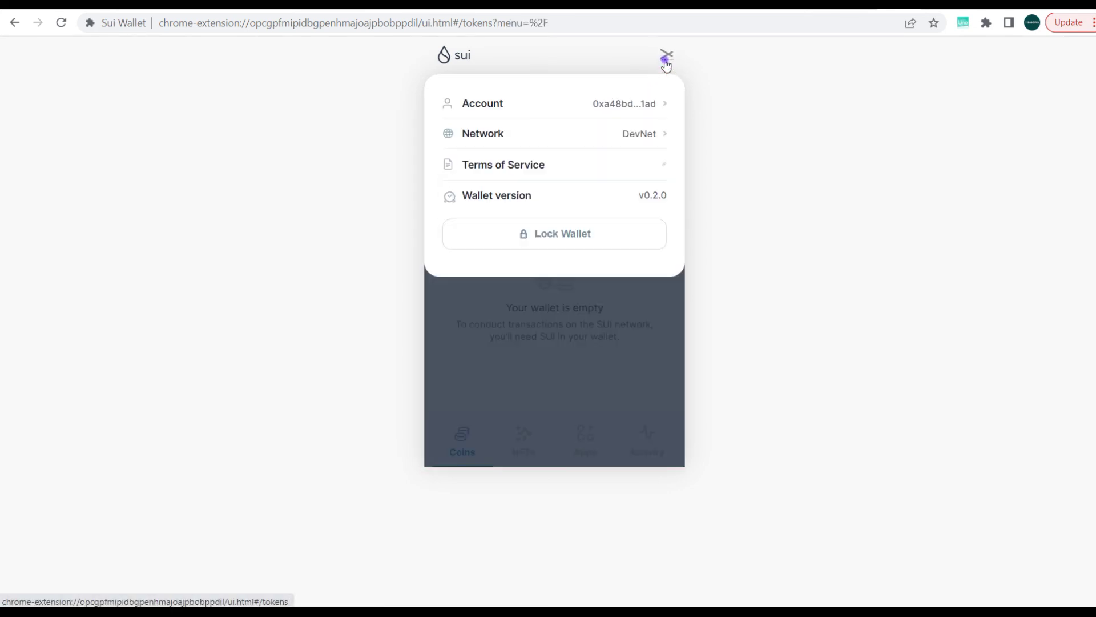
{"action": "left_click", "coordinate": [665, 58]}
{"action": "left_click", "coordinate": [666, 60]}
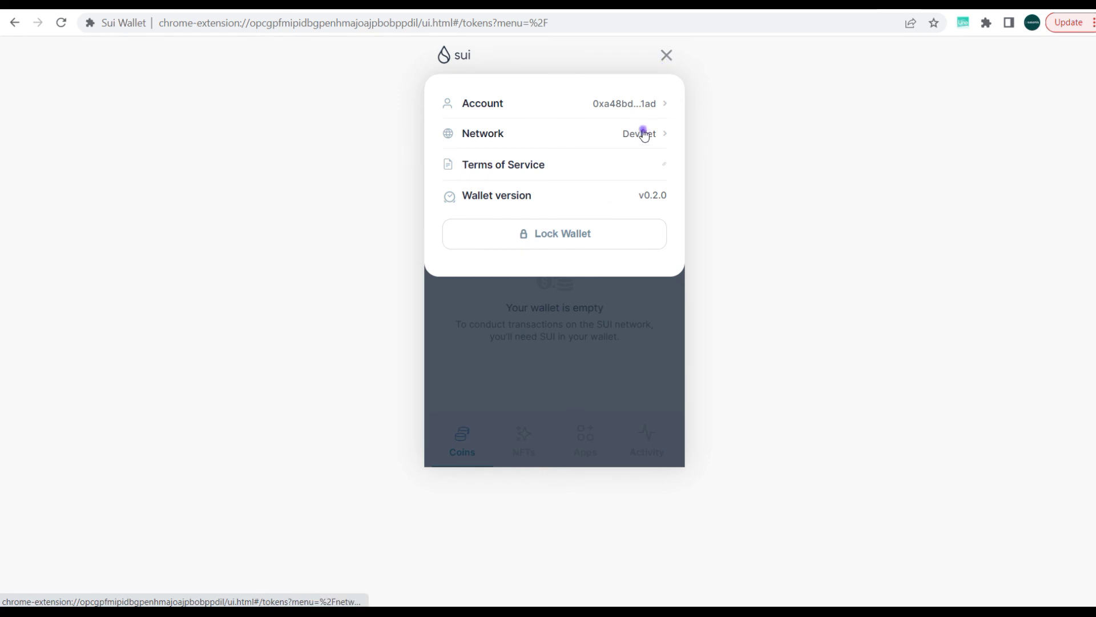
{"action": "left_click", "coordinate": [643, 135]}
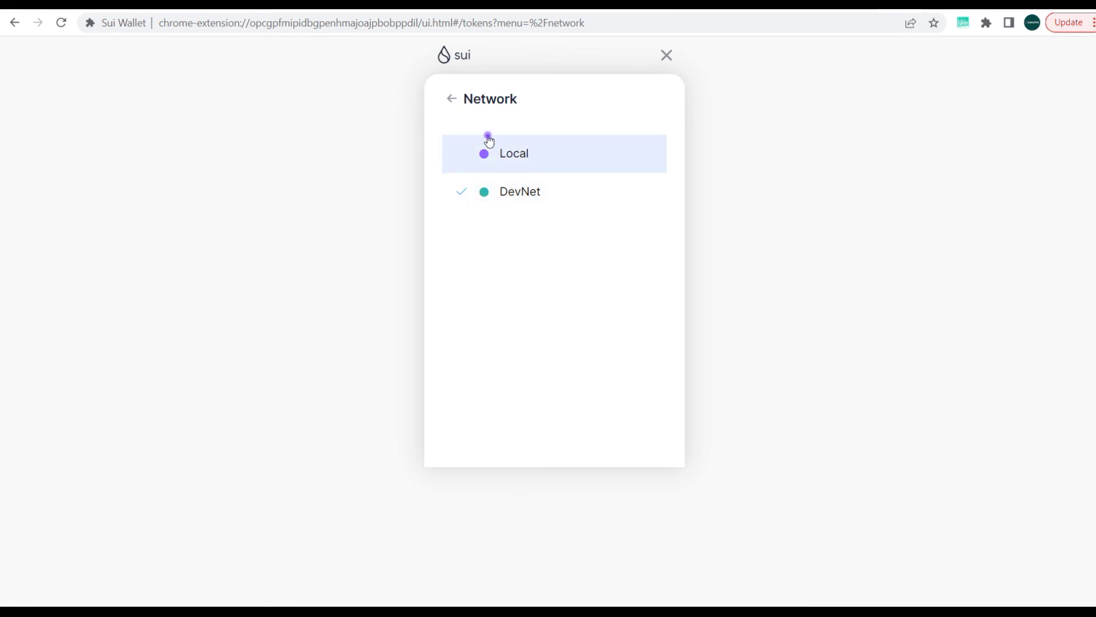
{"action": "left_click", "coordinate": [450, 99]}
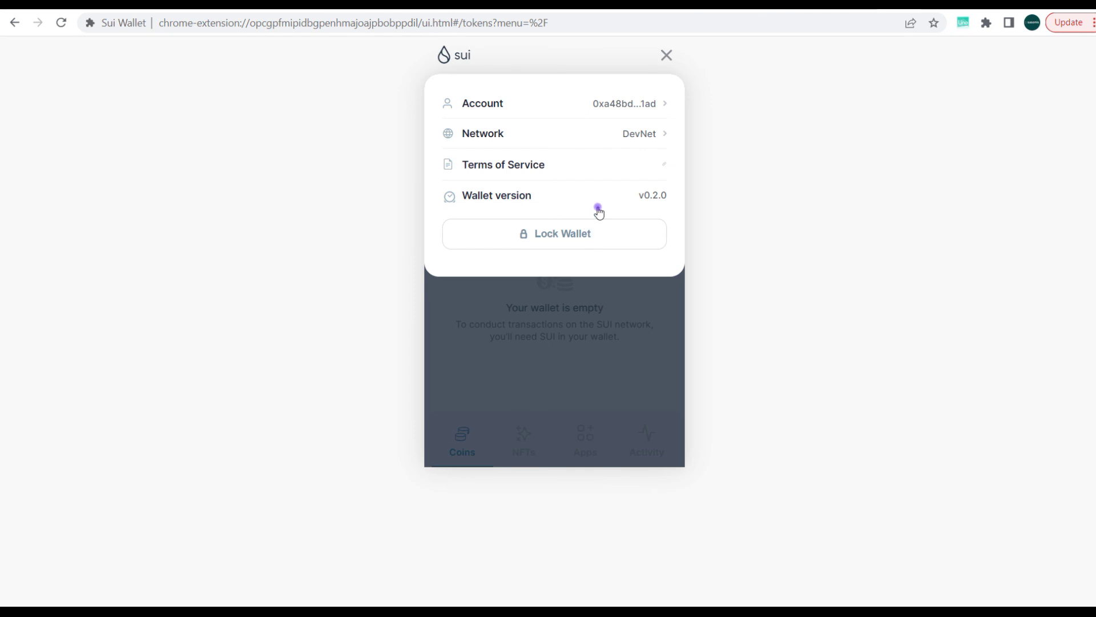
{"action": "left_click", "coordinate": [666, 55]}
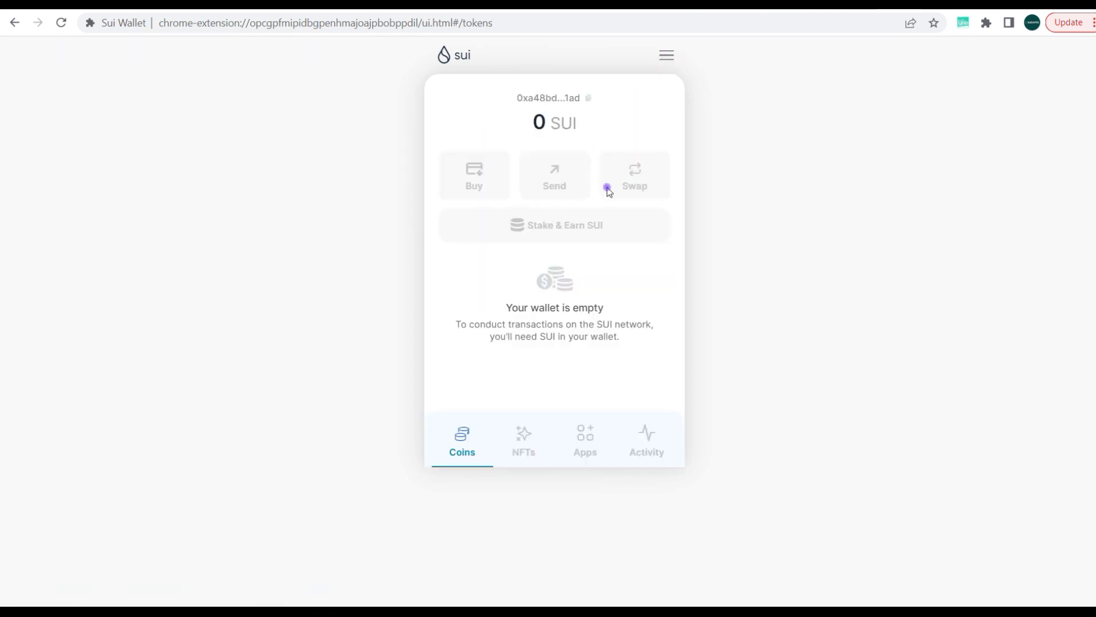
{"action": "double_click", "coordinate": [464, 186]}
{"action": "left_click", "coordinate": [486, 135]}
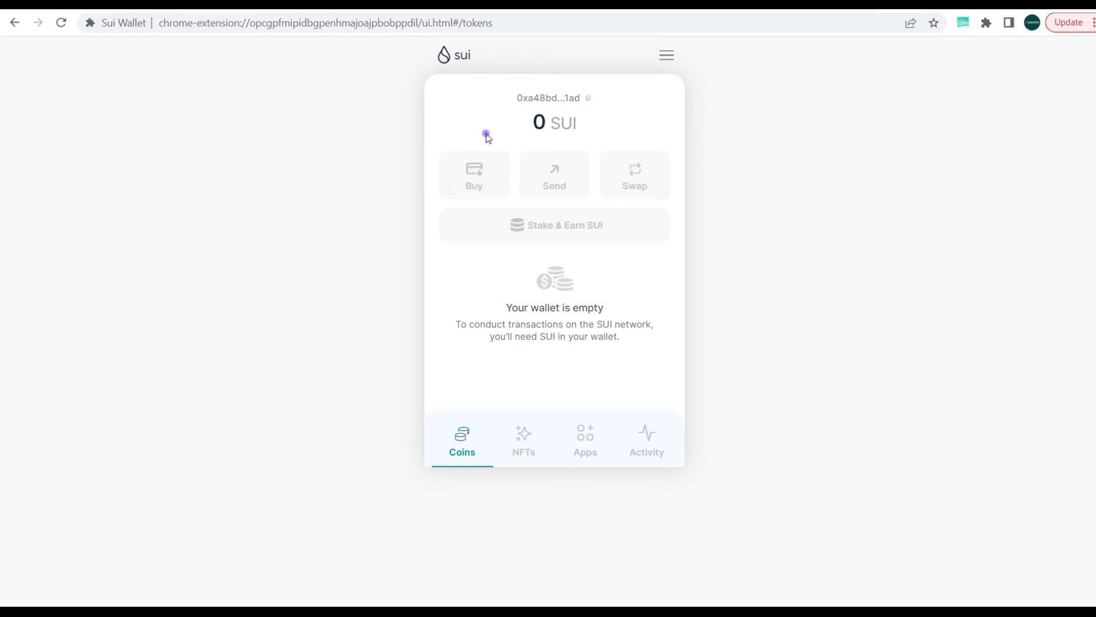